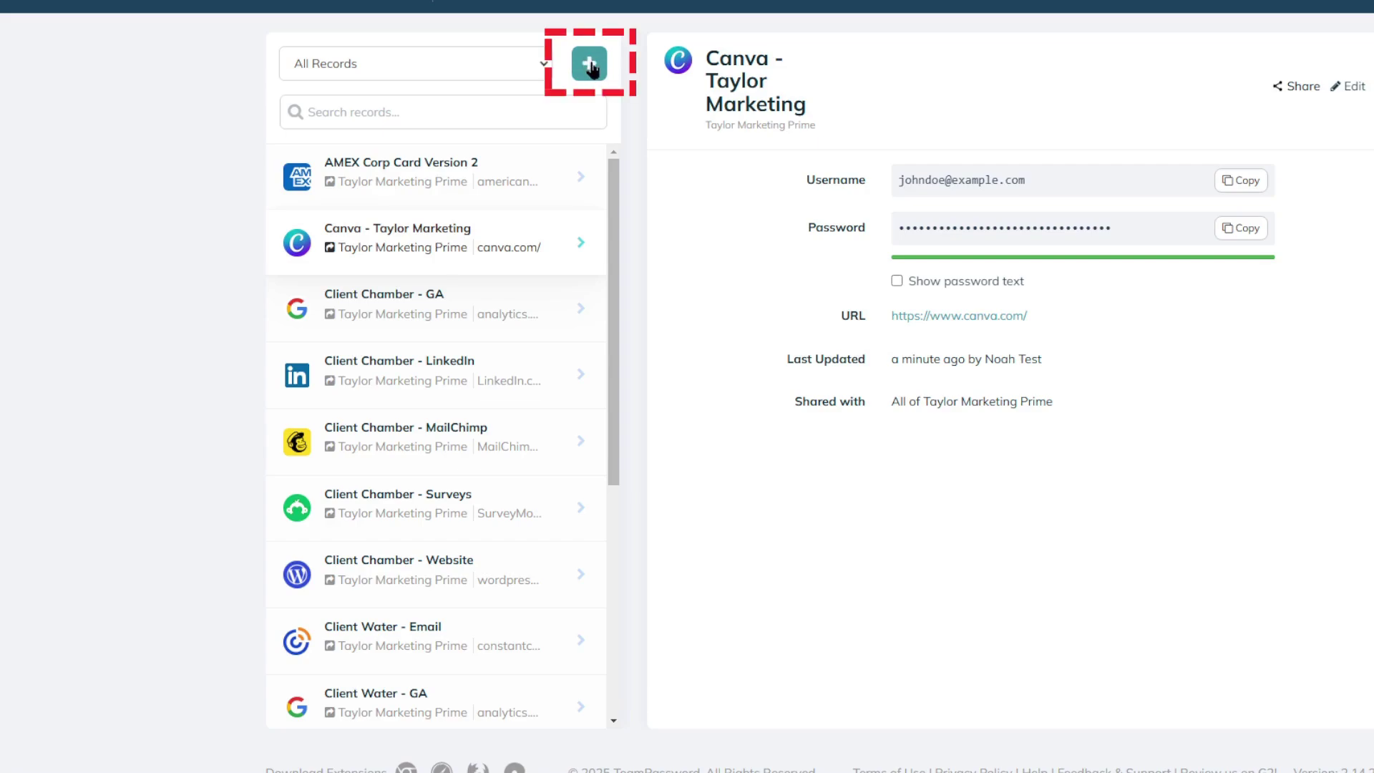
Discard a stray new record, then open the Canva - Taylor Marketing record for editing
{"action": "left_click", "coordinate": [590, 64]}
{"action": "scroll", "coordinate": [865, 239], "scroll_direction": "down", "scroll_amount": 2}
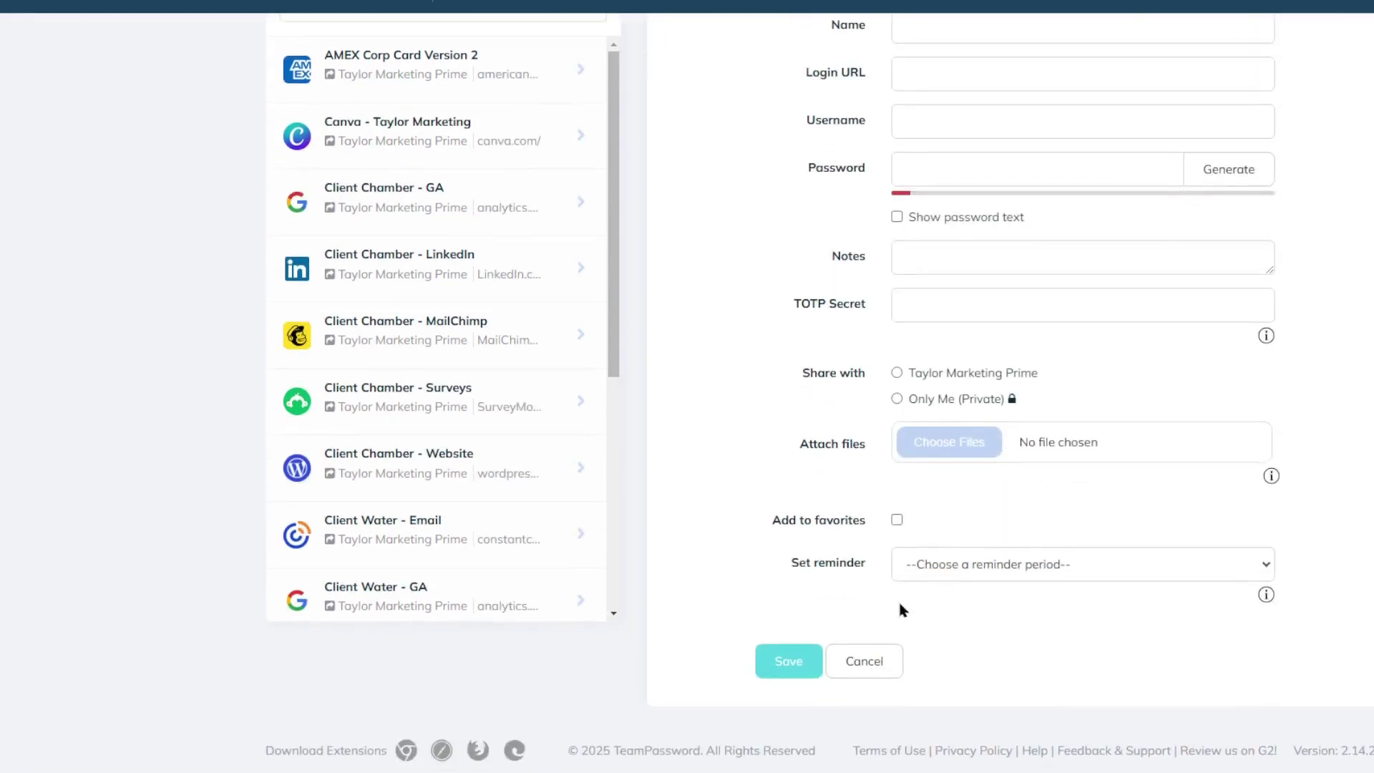
{"action": "left_click", "coordinate": [872, 667]}
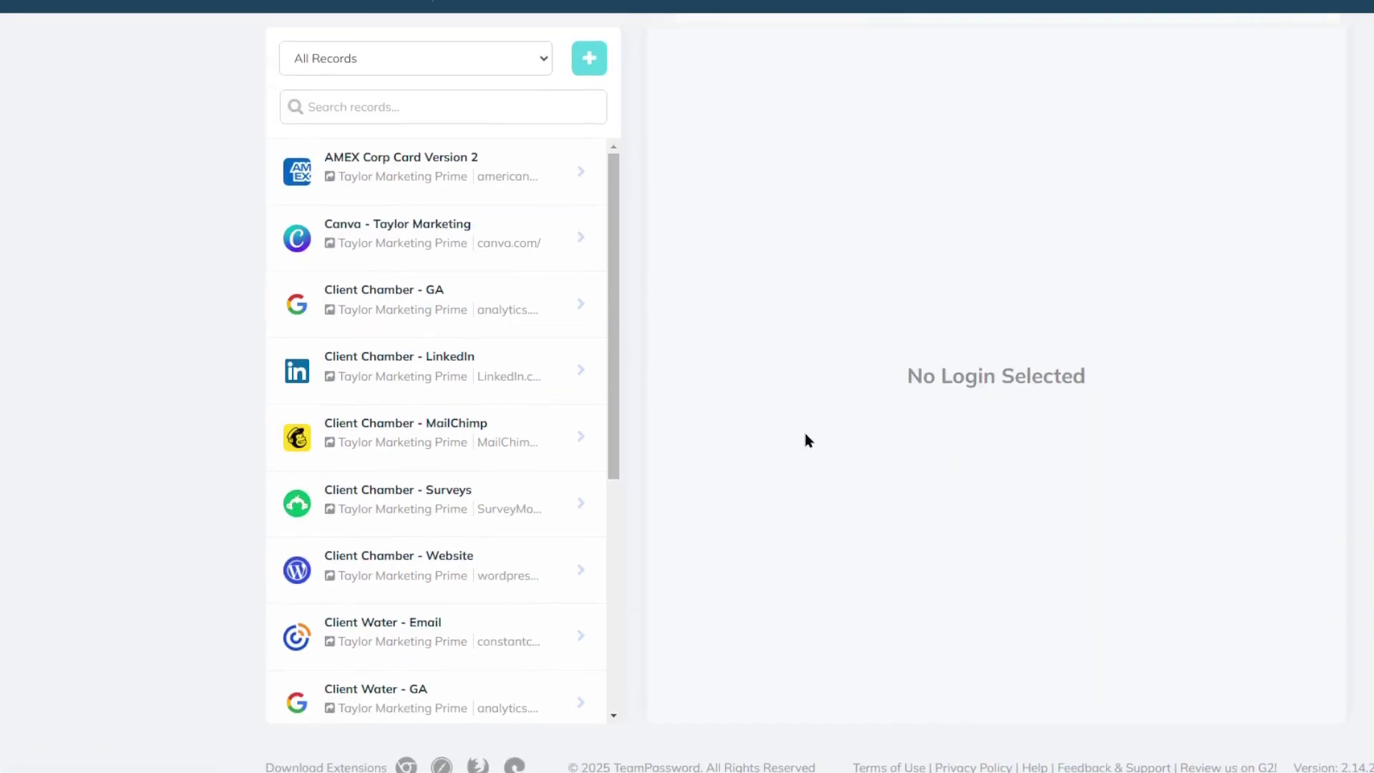
{"action": "left_click", "coordinate": [473, 248]}
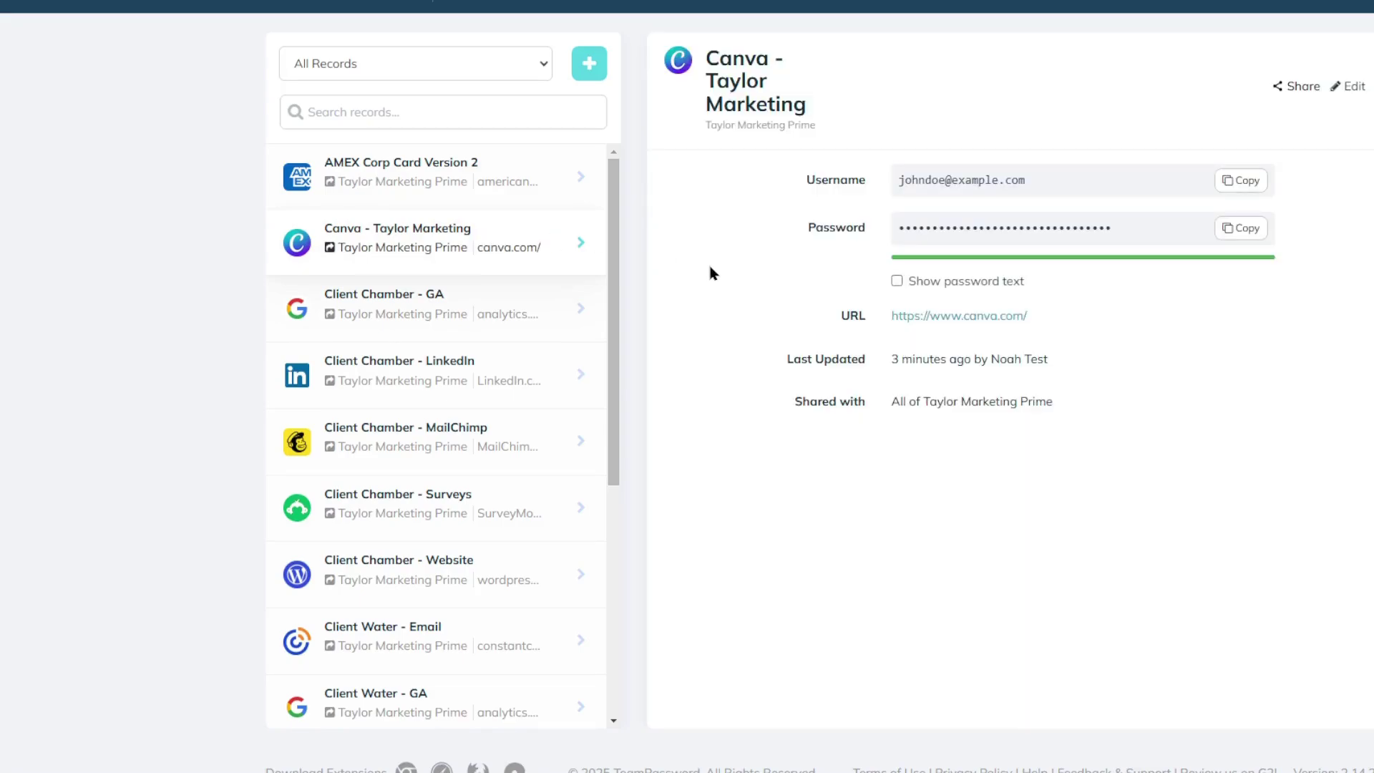
{"action": "left_click", "coordinate": [1351, 86]}
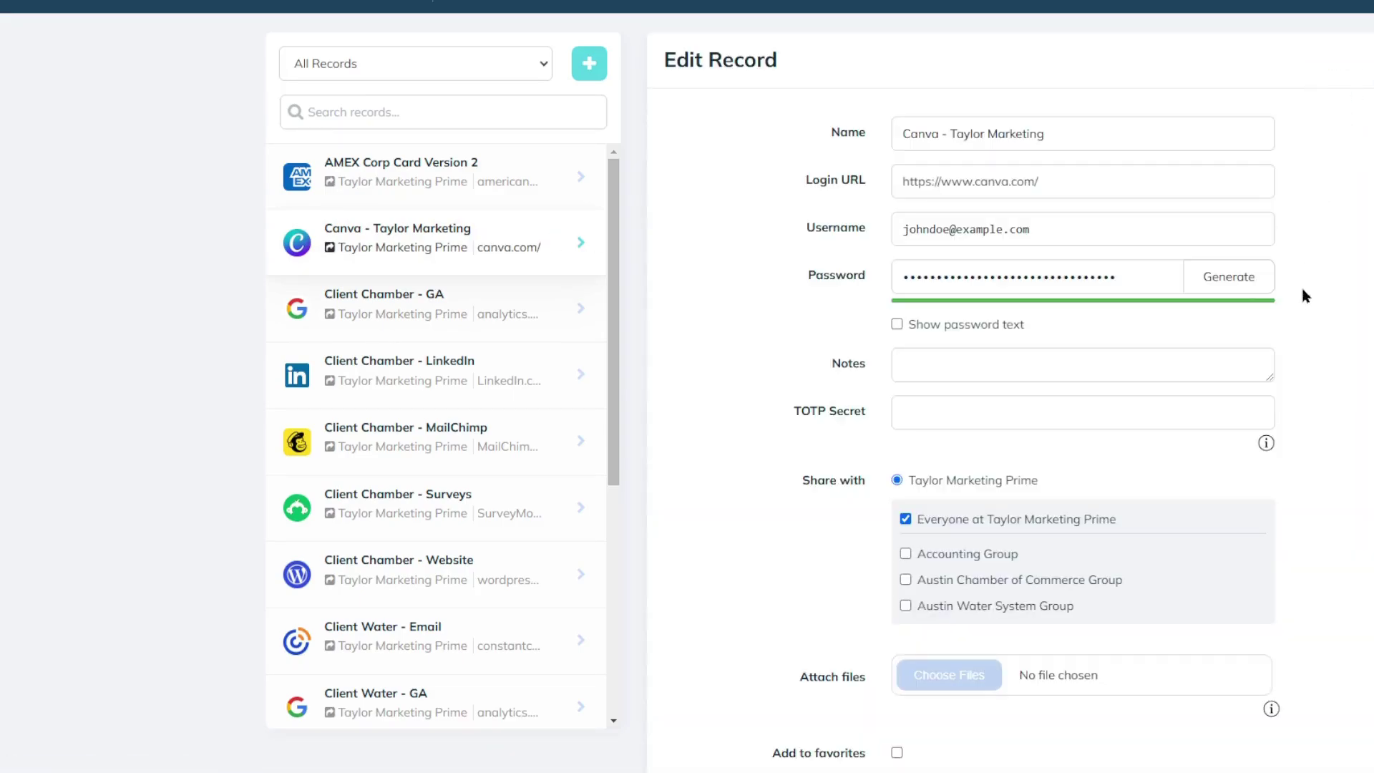
{"action": "scroll", "coordinate": [1304, 301], "scroll_direction": "down", "scroll_amount": 3}
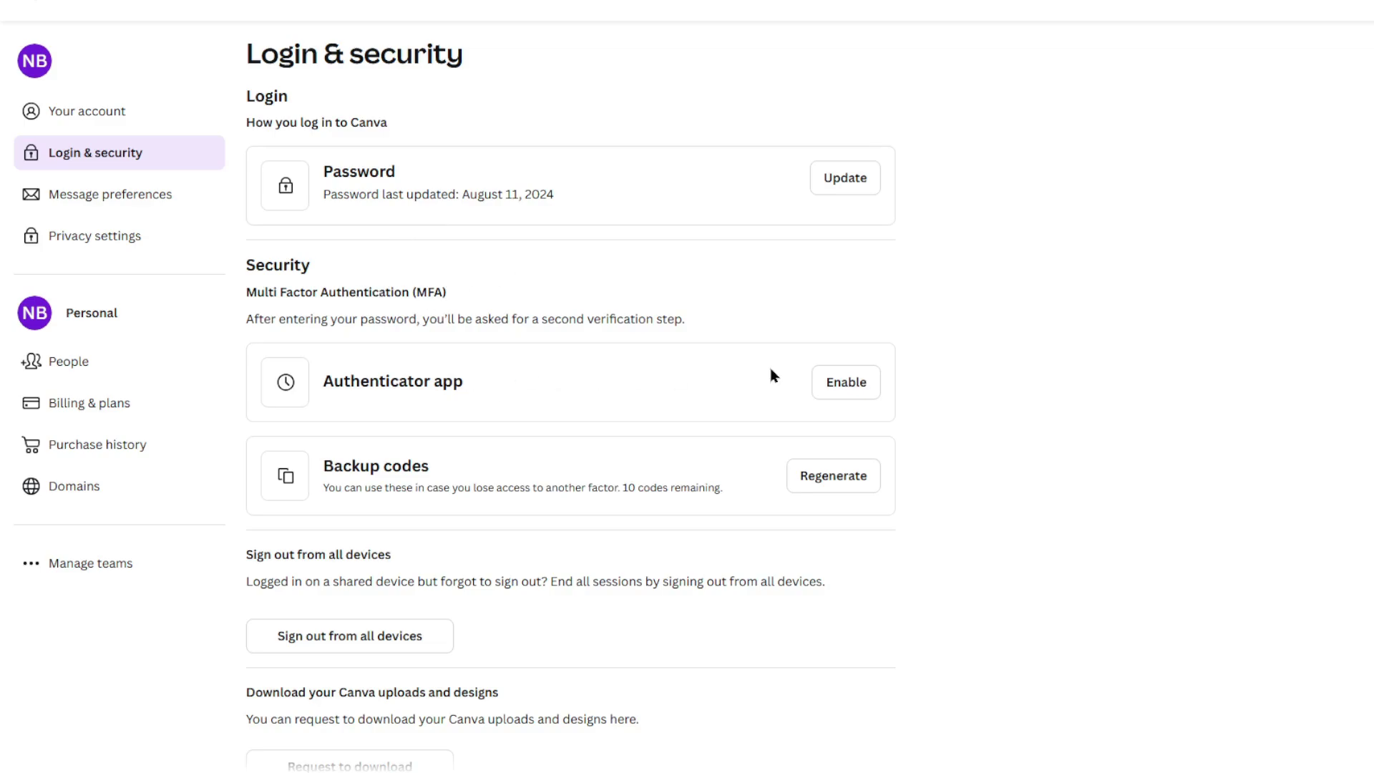
Enable the Authenticator app option in Canva's Login & security settings
{"action": "left_click", "coordinate": [856, 390]}
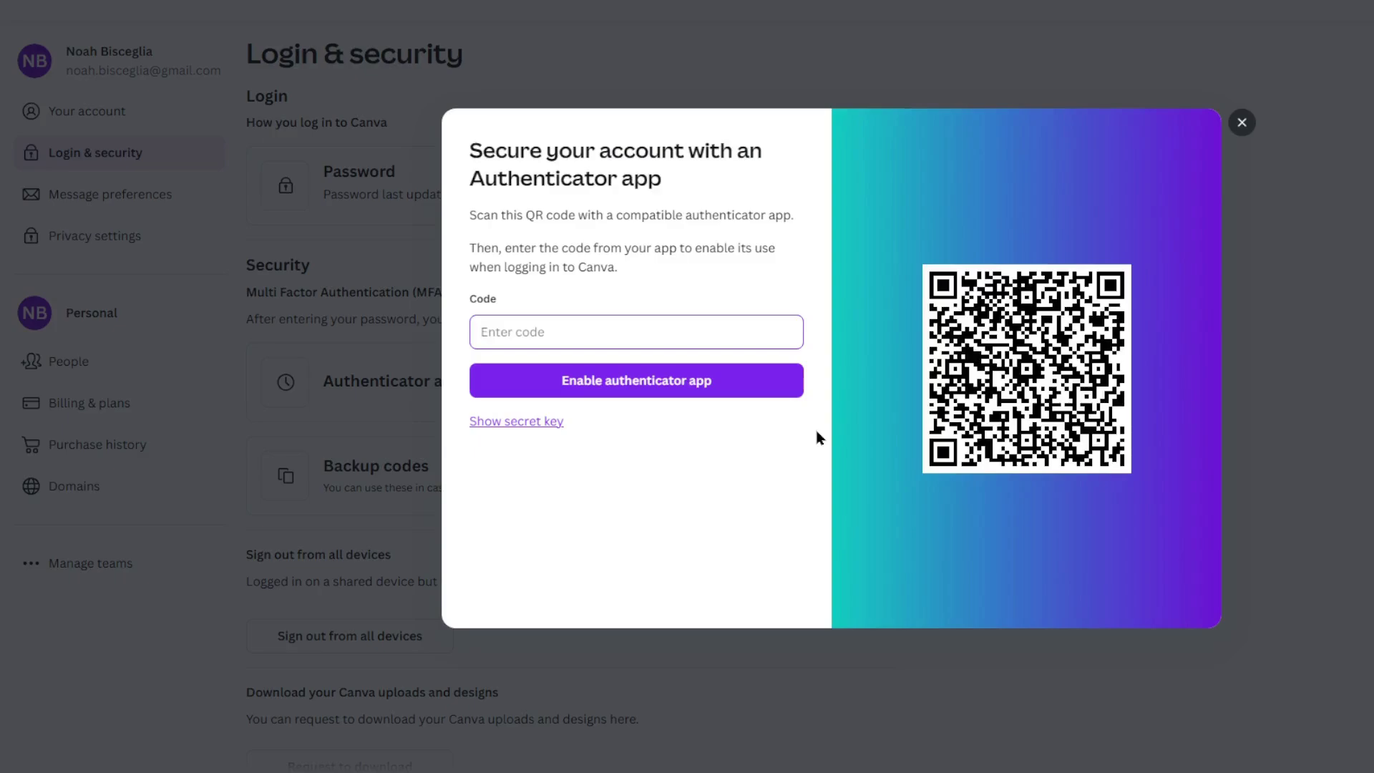
Show Canva's authenticator secret key as text and select the whole key string
{"action": "left_click", "coordinate": [645, 440]}
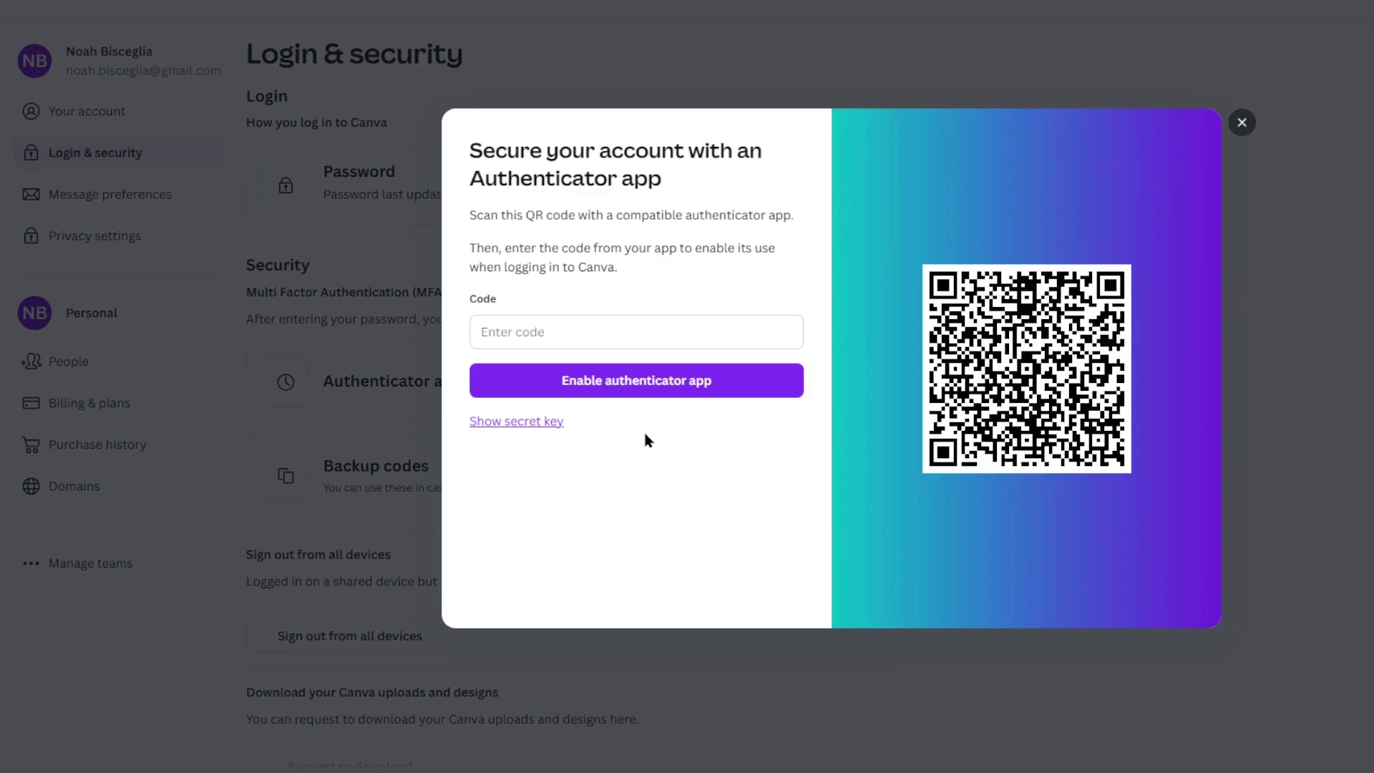
{"action": "left_click", "coordinate": [534, 422]}
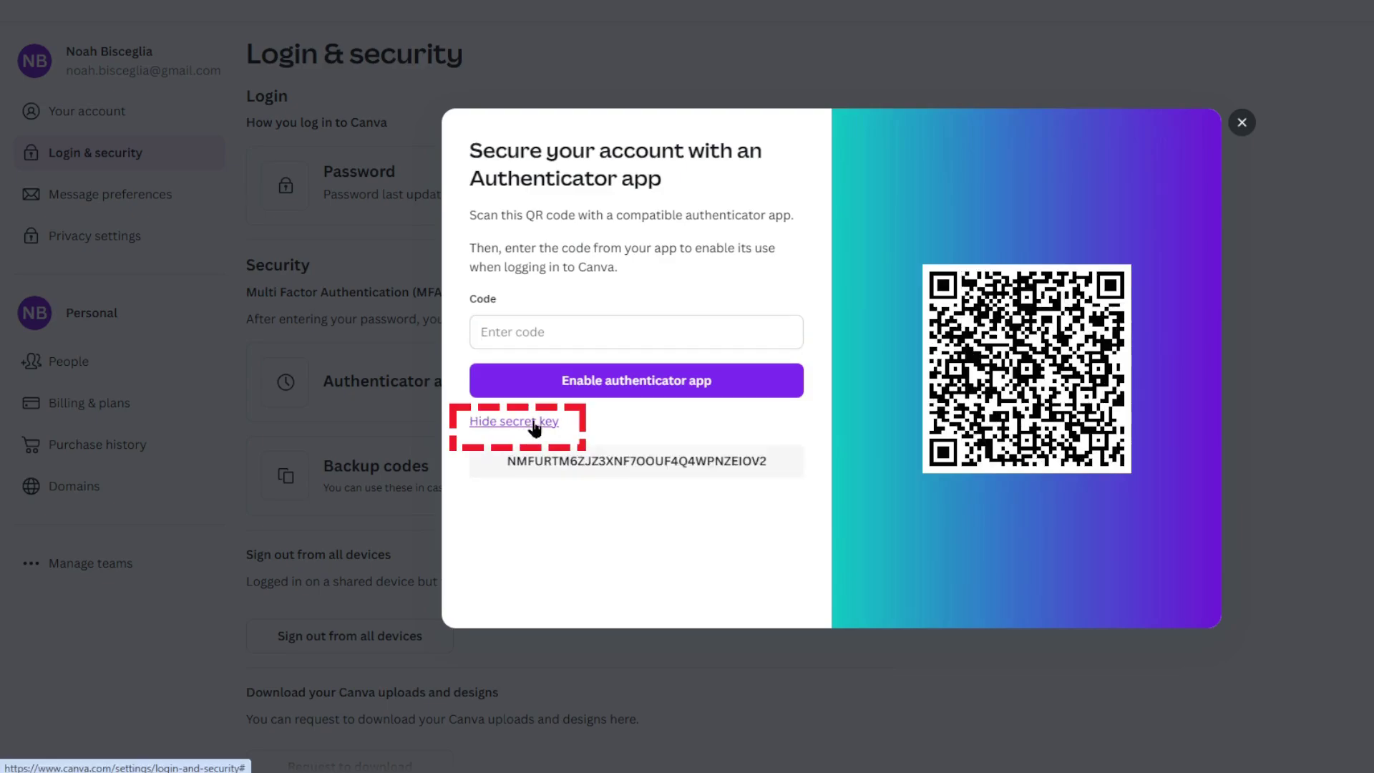
{"action": "double_click", "coordinate": [667, 460]}
{"action": "key", "text": "ctrl+c"}
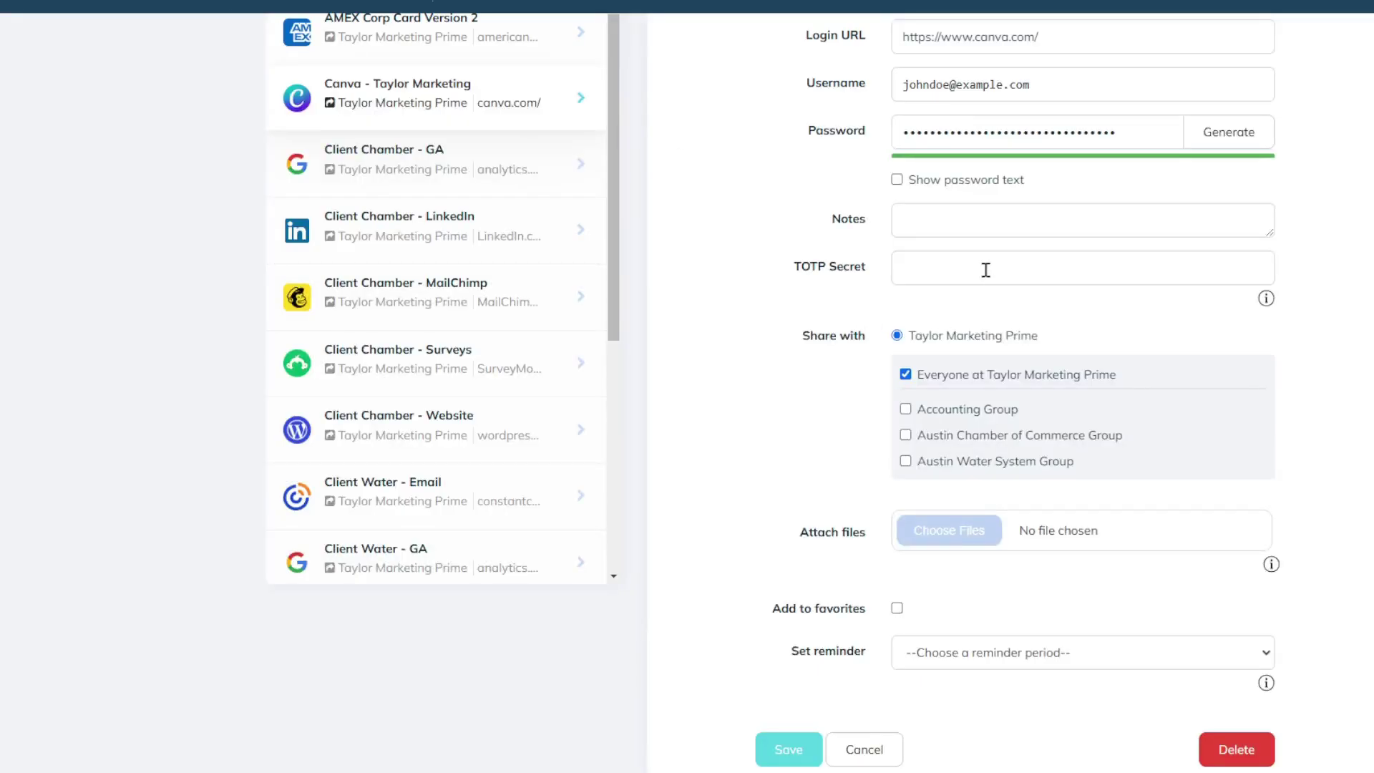
{"action": "left_click", "coordinate": [986, 270]}
{"action": "key", "text": "ctrl+v"}
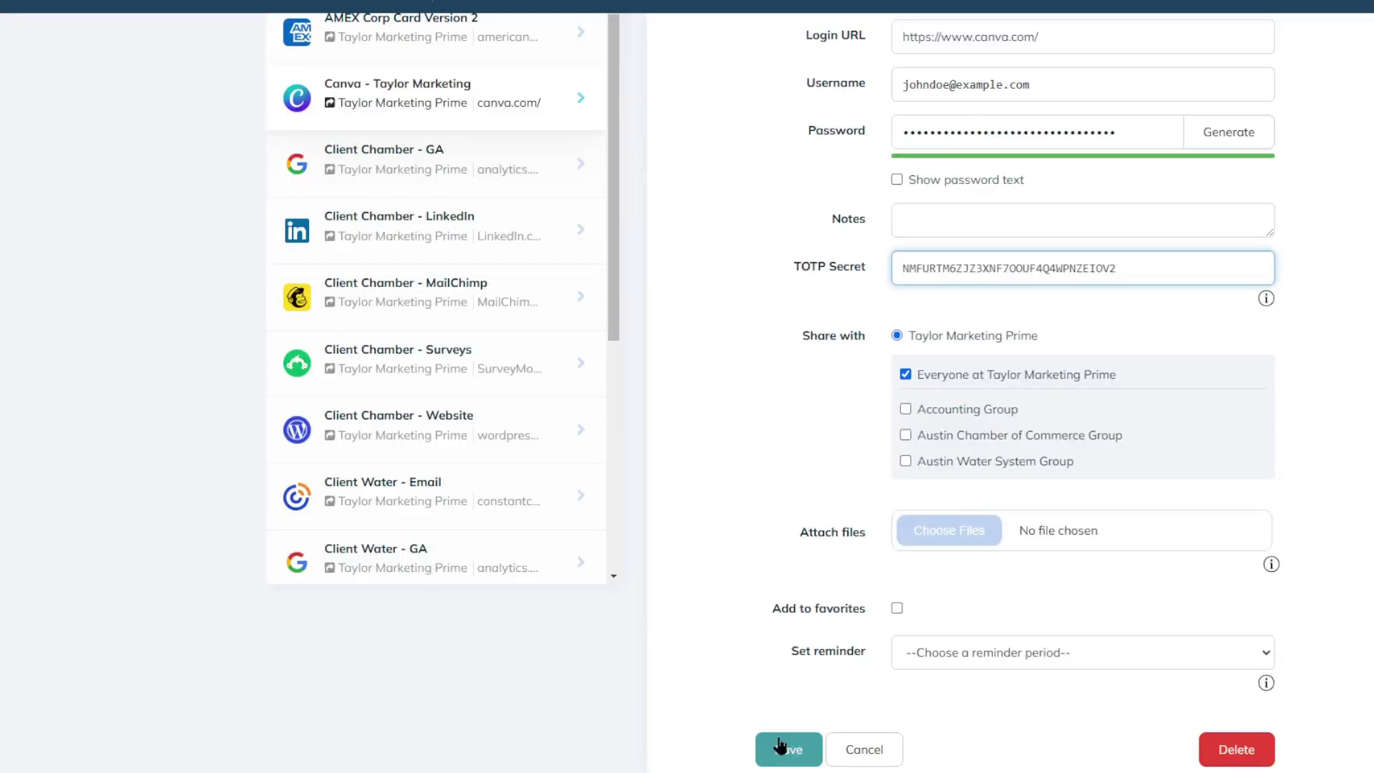
{"action": "left_click", "coordinate": [787, 749]}
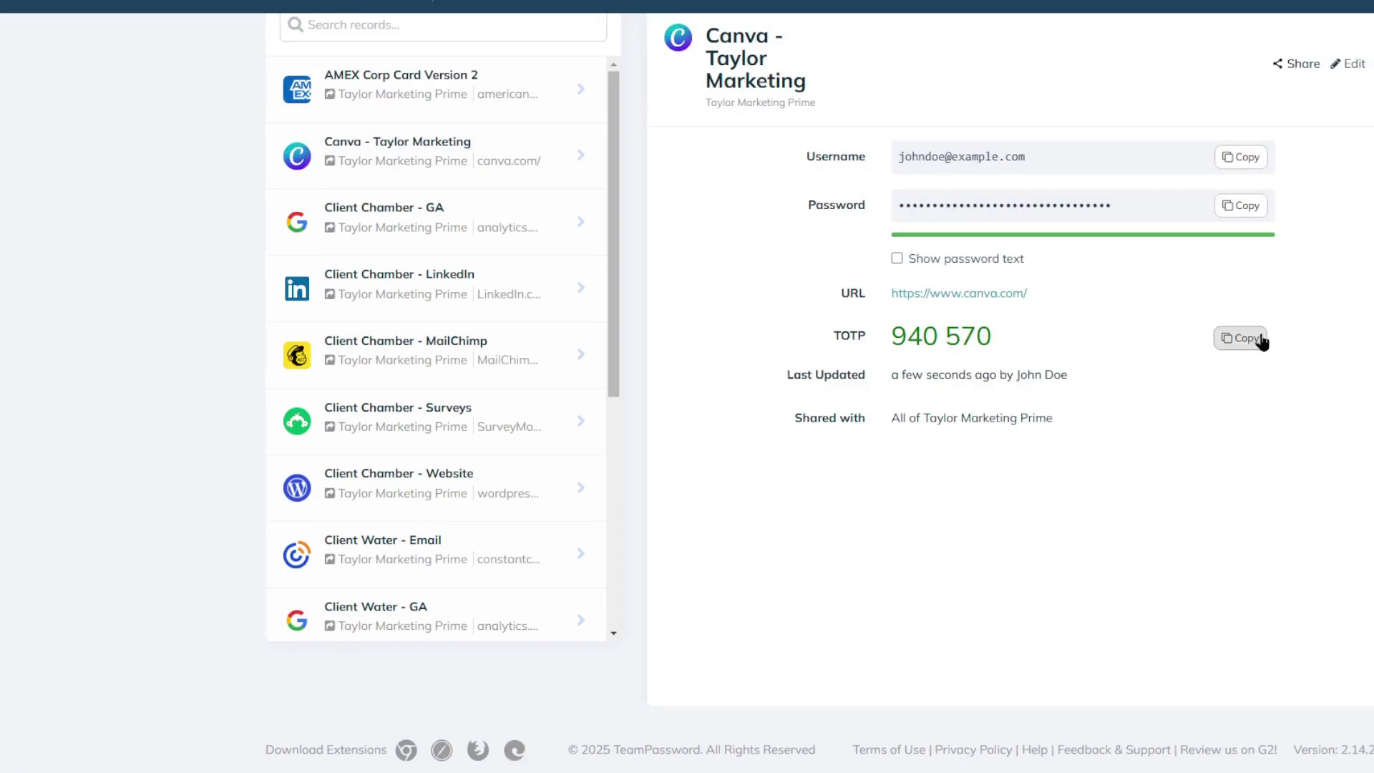
{"action": "left_click", "coordinate": [1241, 338]}
{"action": "key", "text": "alt+Tab"}
{"action": "left_click", "coordinate": [628, 330]}
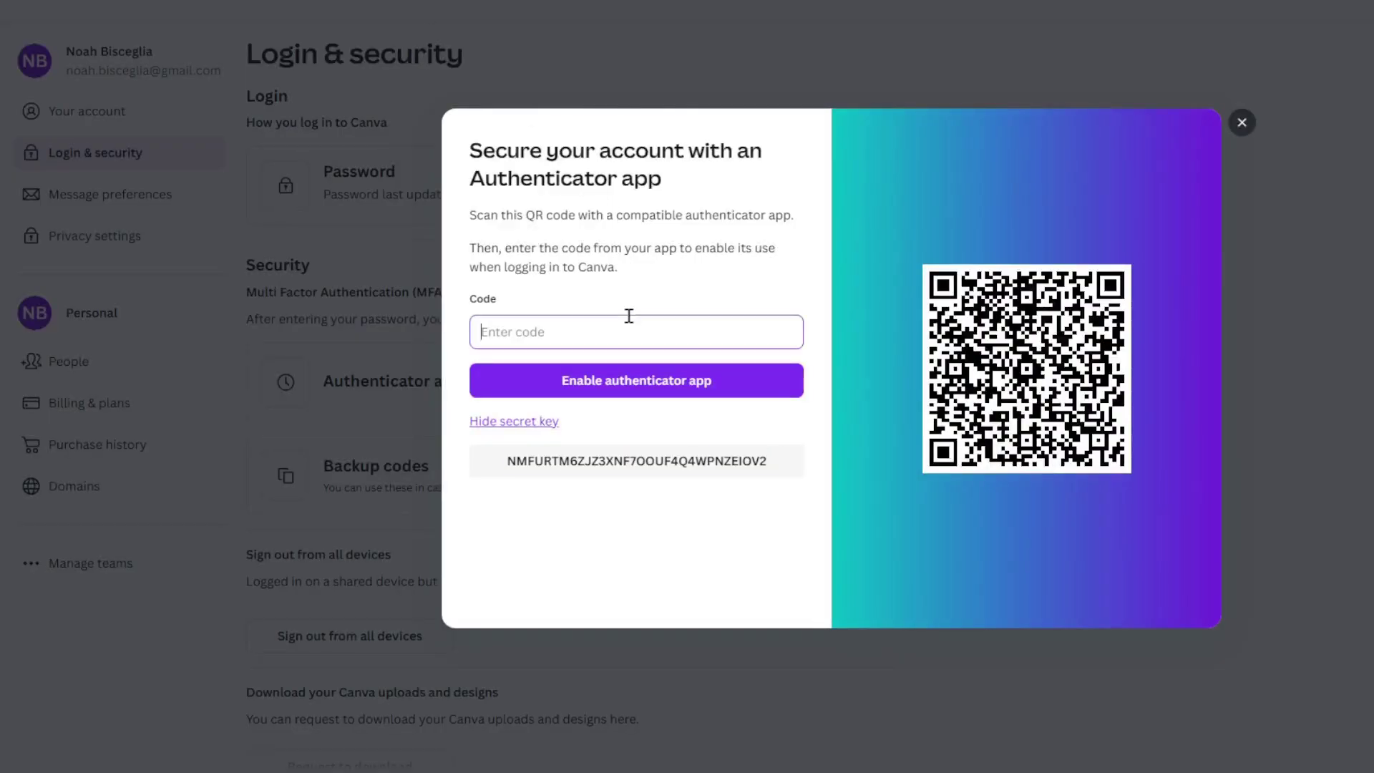
{"action": "key", "text": "ctrl+v"}
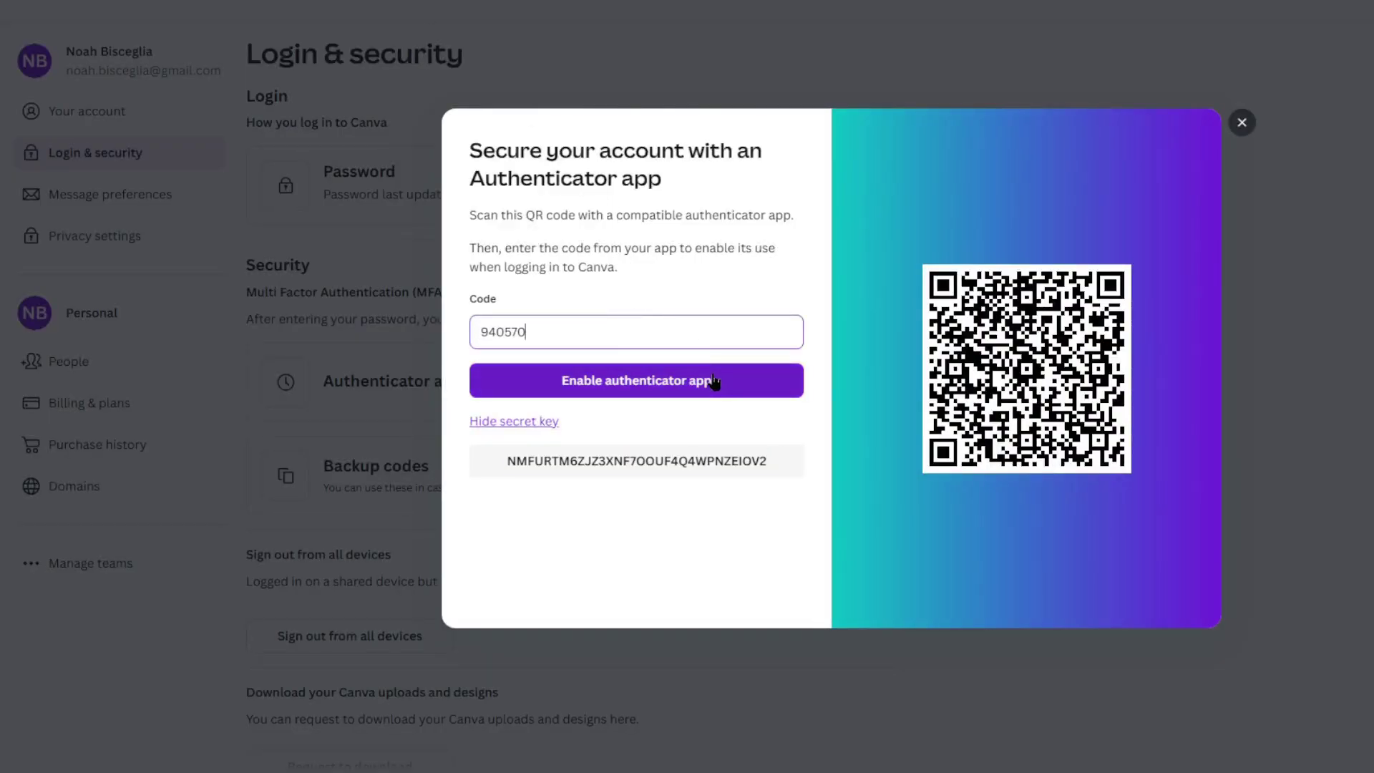
{"action": "left_click", "coordinate": [726, 384]}
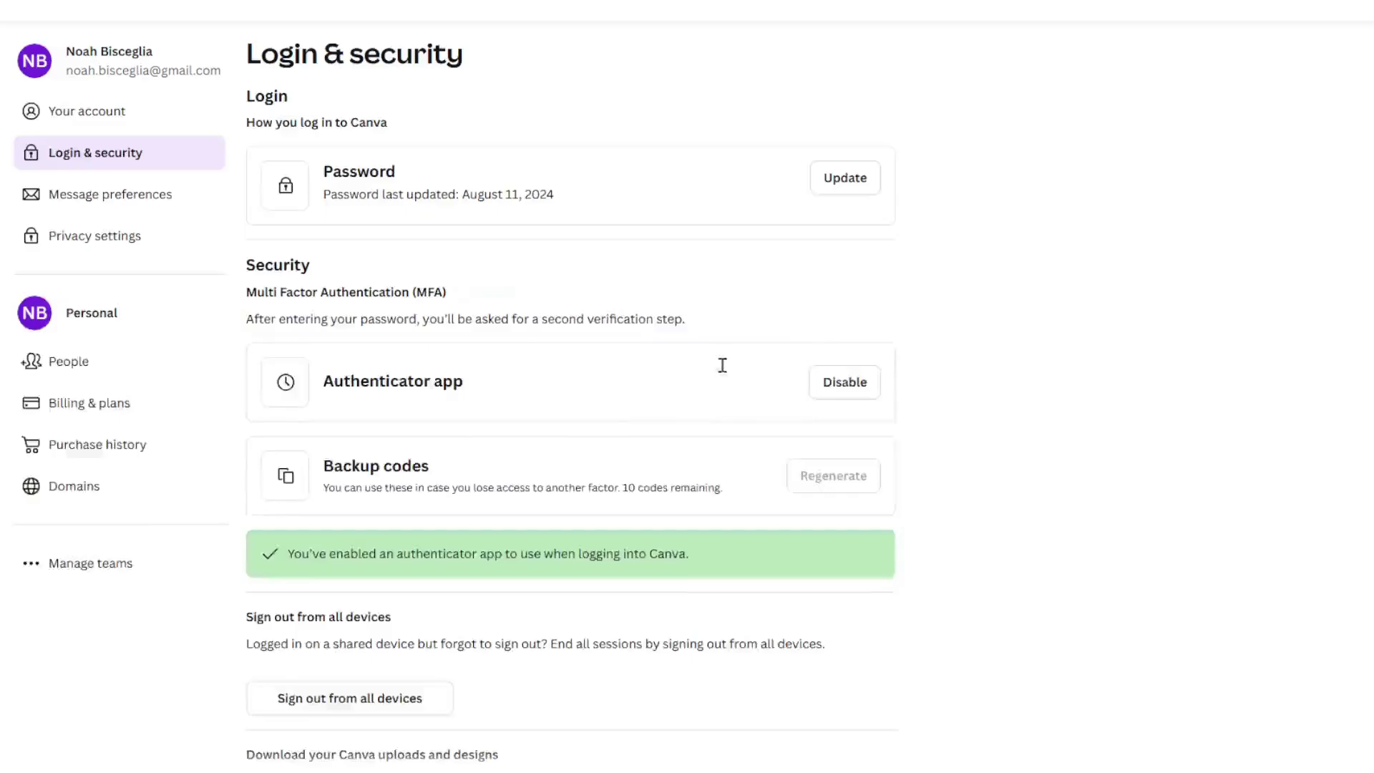